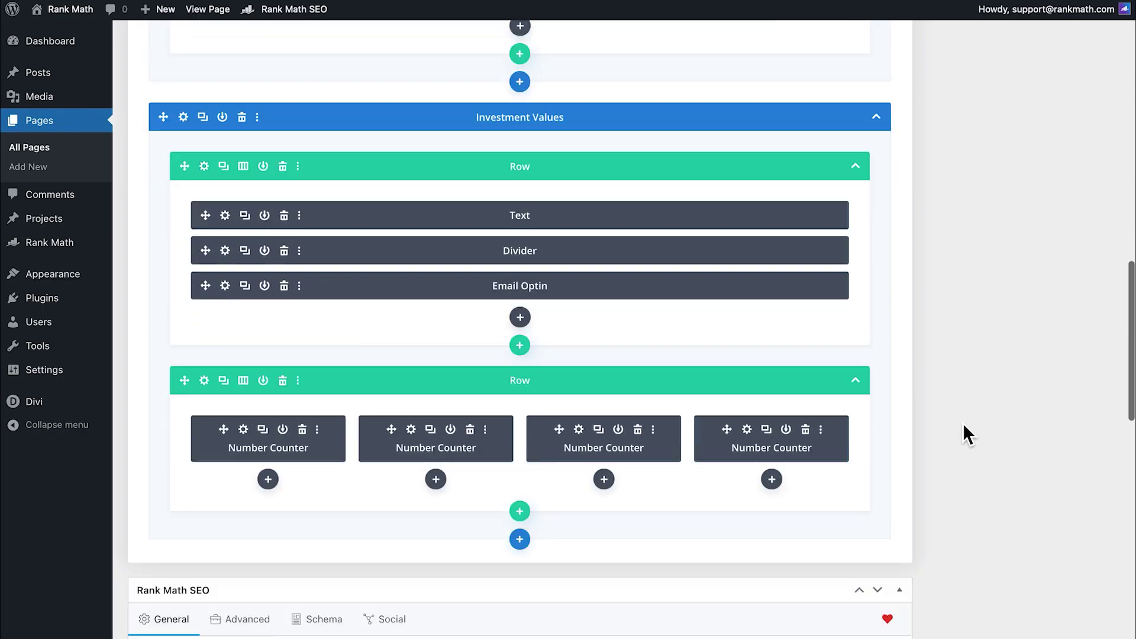
pyautogui.scroll(-4, 963, 434)
pyautogui.scroll(-3, 963, 435)
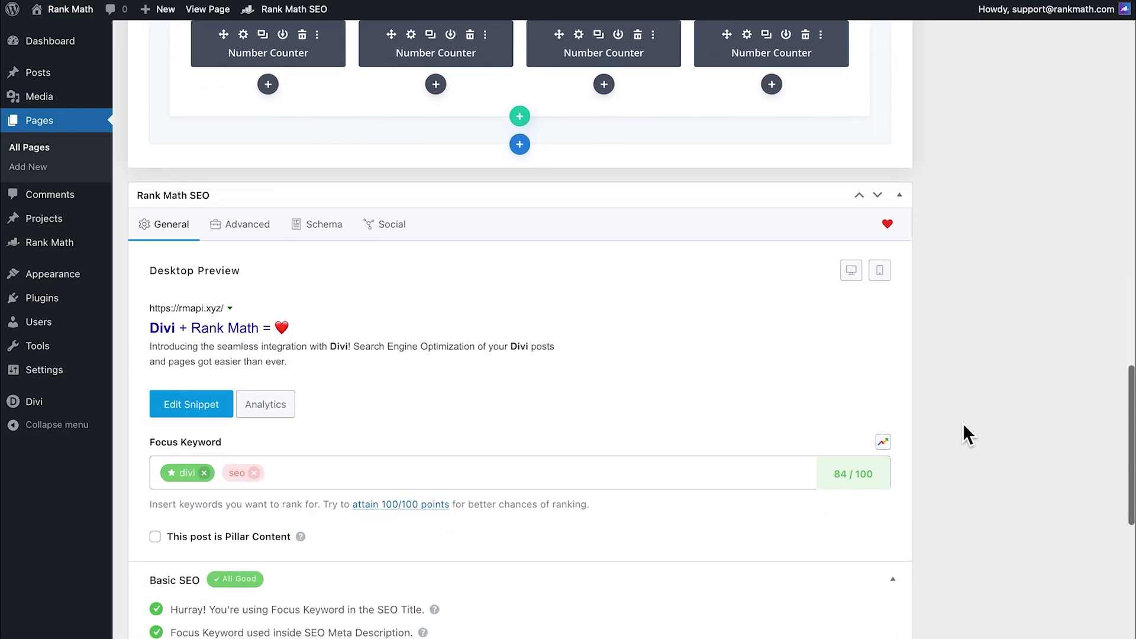
pyautogui.scroll(-1, 964, 435)
pyautogui.scroll(-1, 963, 425)
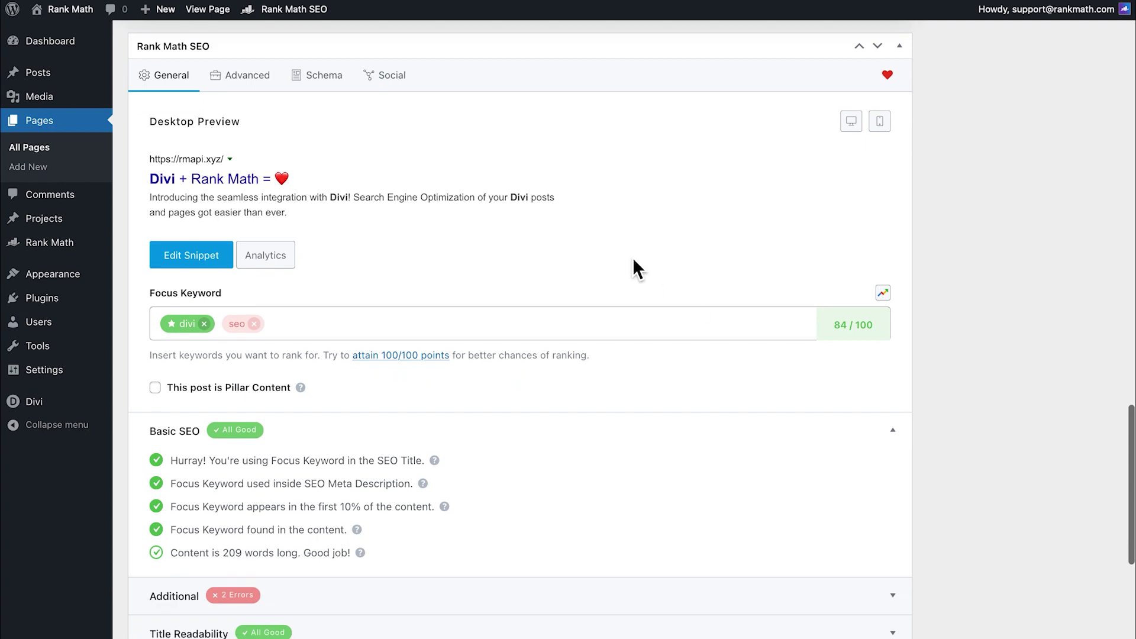
# Open Rank Math in the builder, preview the search snippet, and enable a 301 redirect.
pyautogui.click(262, 79)
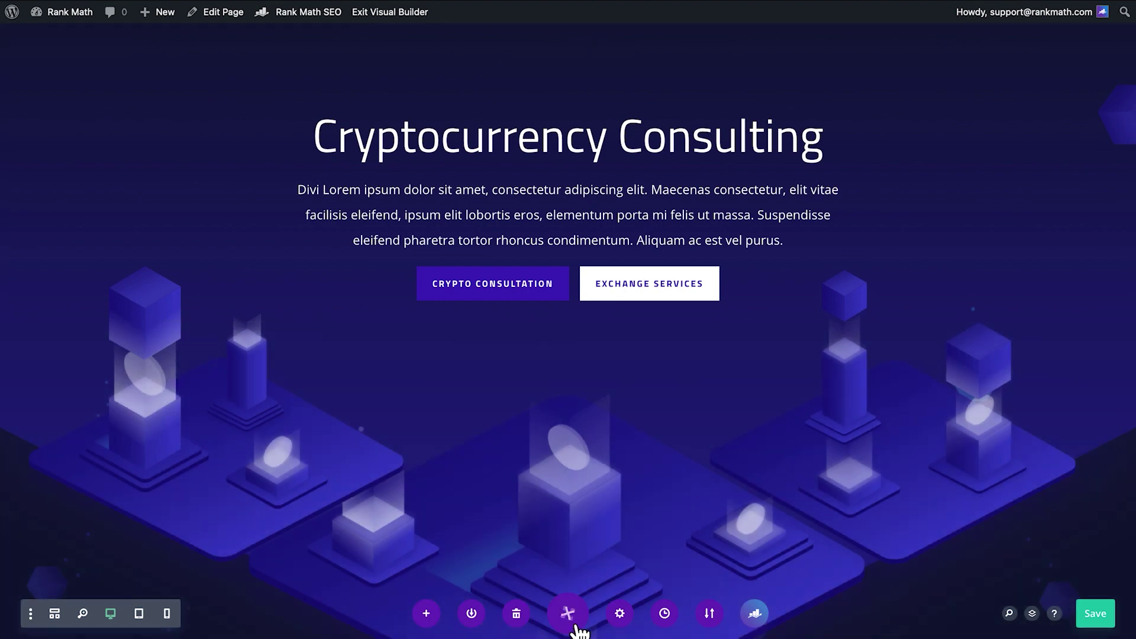
pyautogui.click(756, 615)
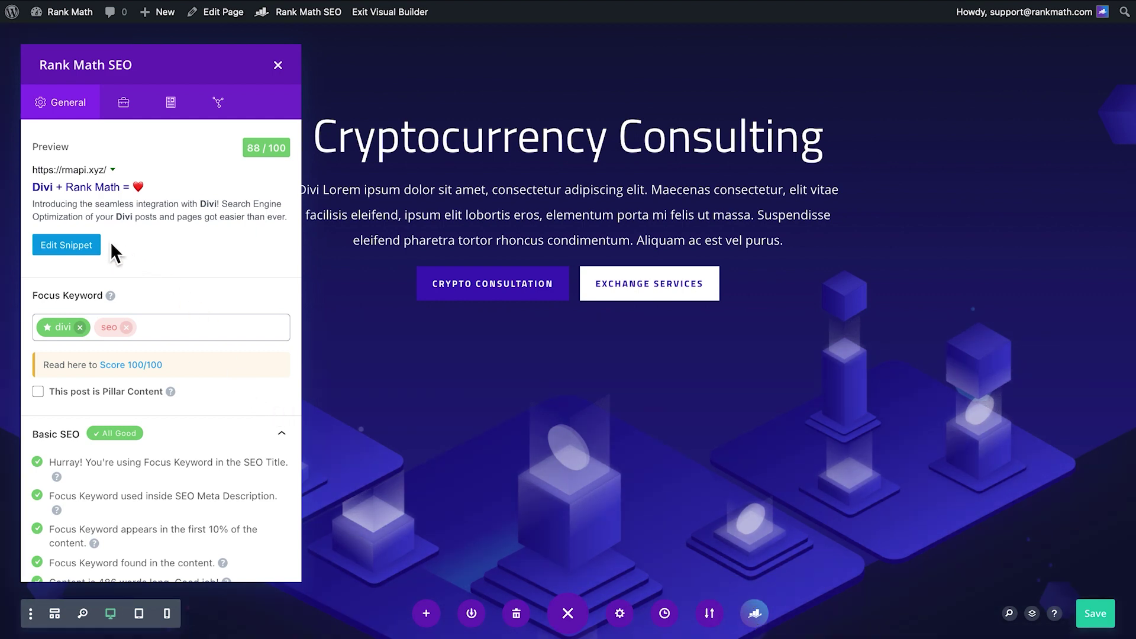
pyautogui.click(93, 244)
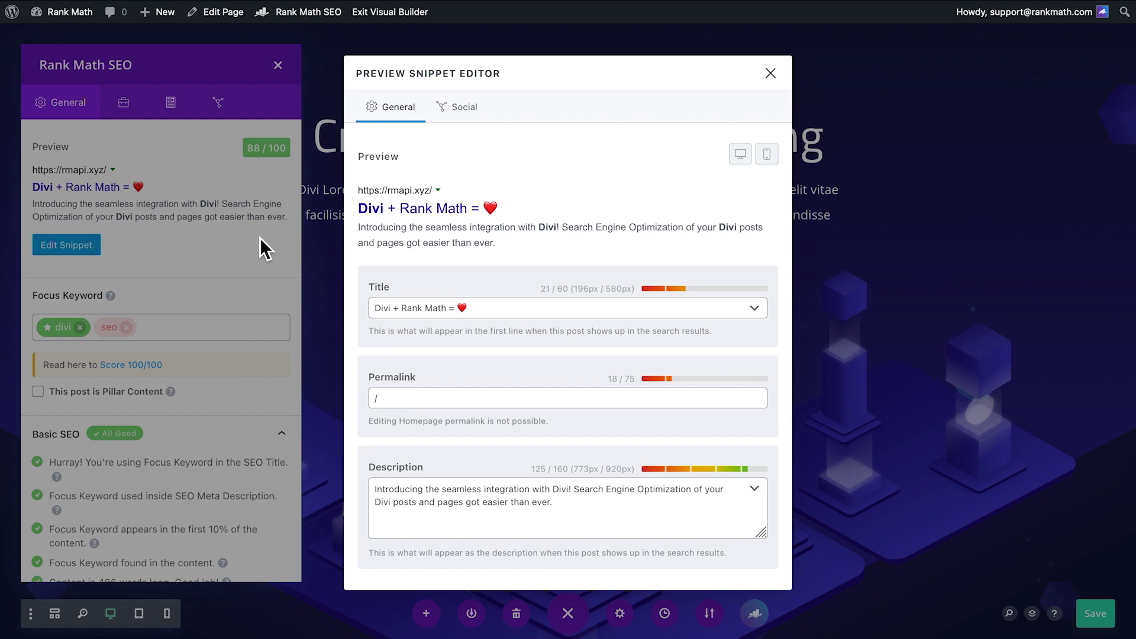
pyautogui.click(770, 73)
pyautogui.scroll(-3, 143, 468)
pyautogui.scroll(3, 143, 469)
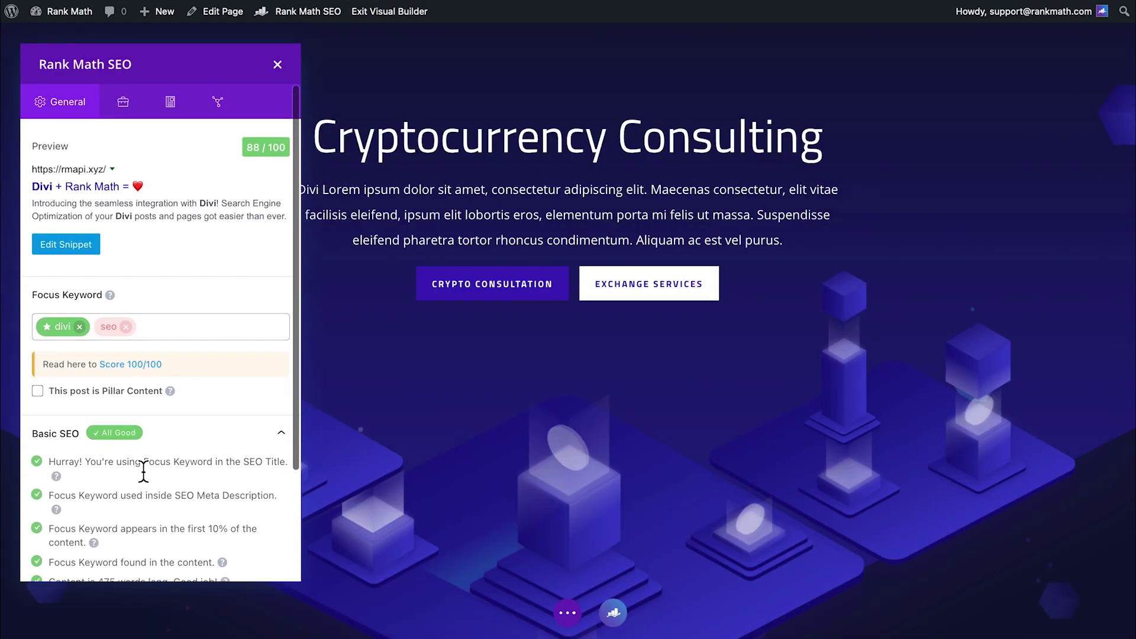
pyautogui.click(128, 101)
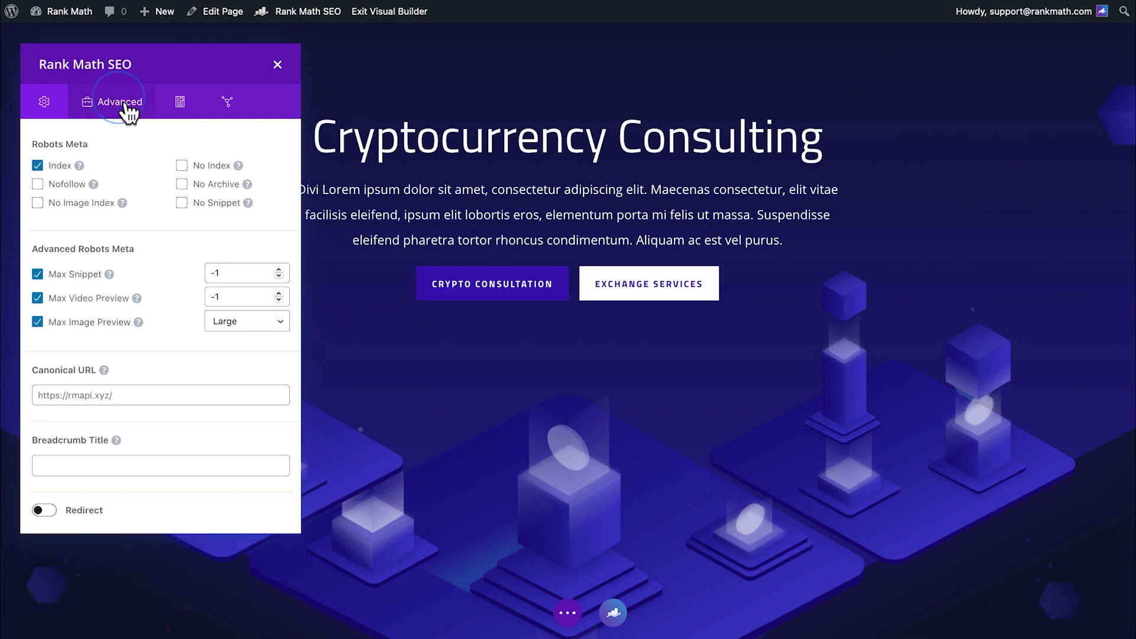
pyautogui.click(44, 512)
pyautogui.scroll(-1, 45, 512)
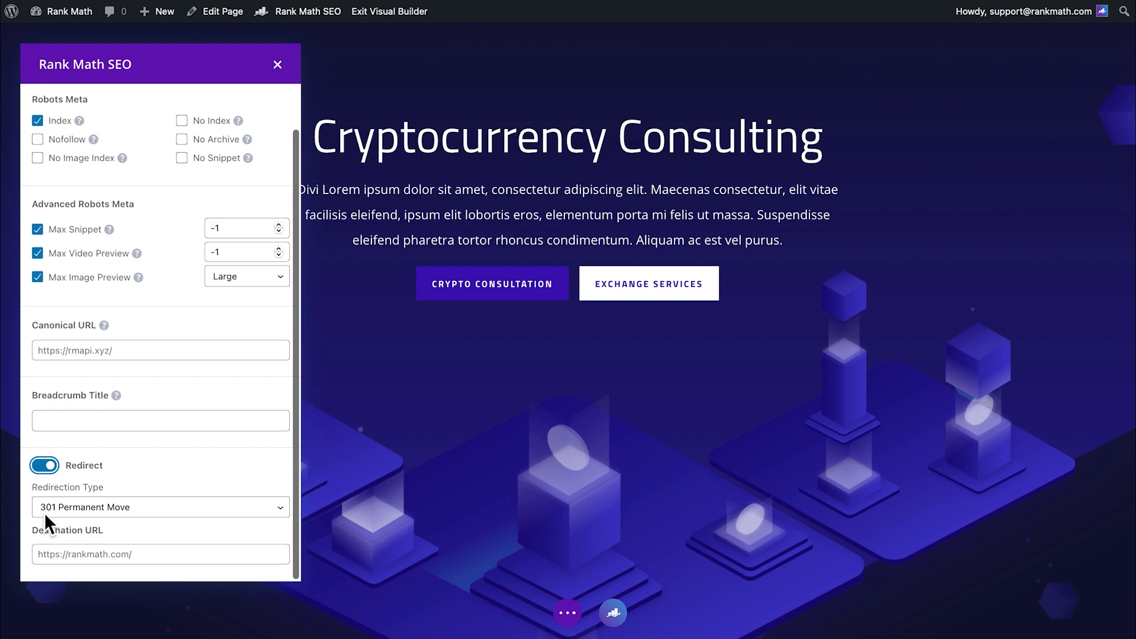
pyautogui.scroll(1, 44, 511)
# Review the page's Schema markup and its Facebook and Twitter share previews.
pyautogui.click(182, 105)
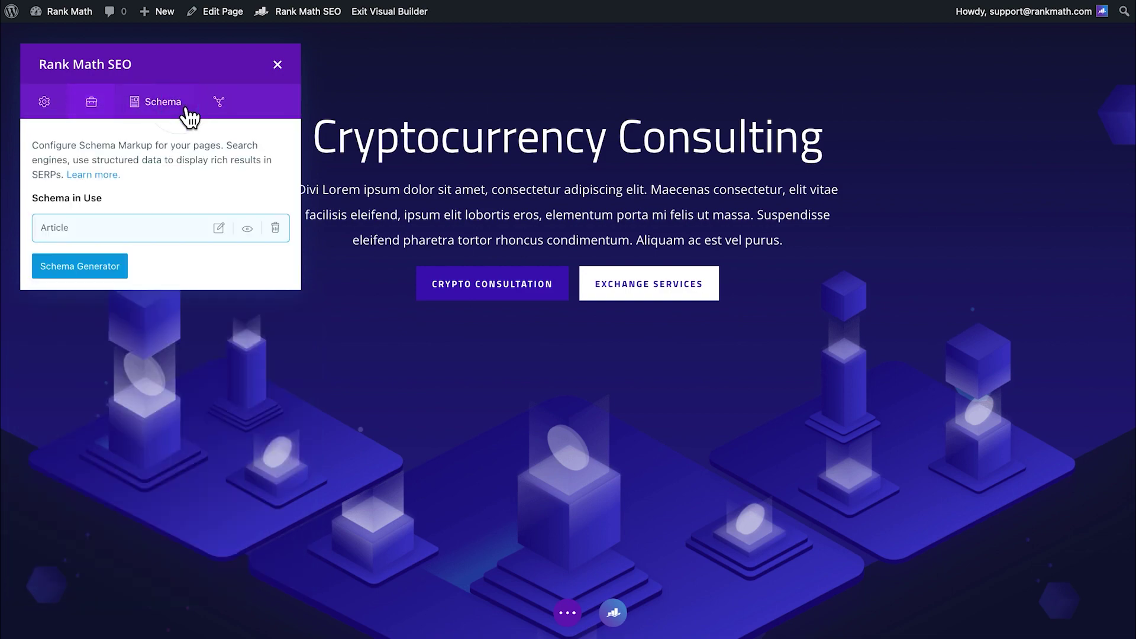
pyautogui.click(218, 106)
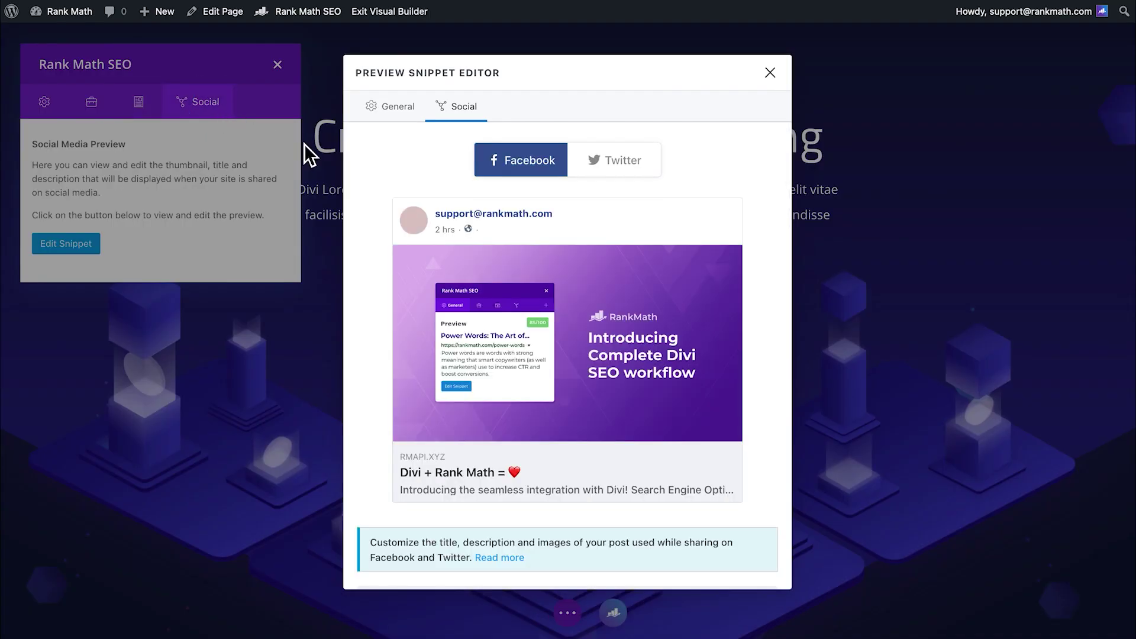
pyautogui.click(610, 173)
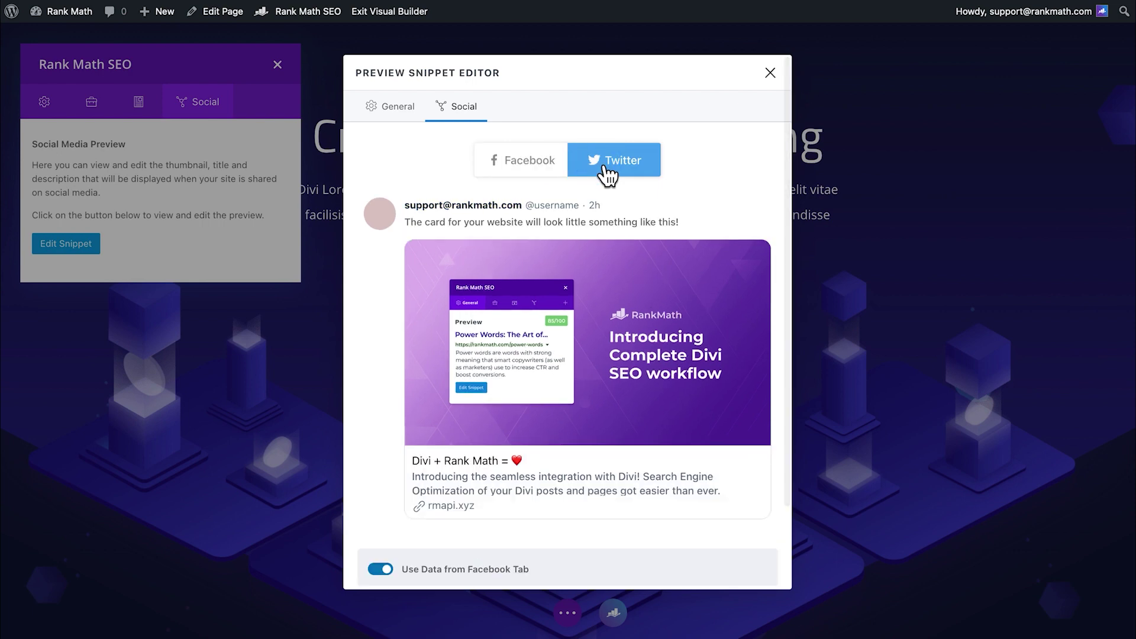
# Close the social preview and the SEO panel, and expand the builder's bottom bar.
pyautogui.click(784, 82)
pyautogui.click(277, 65)
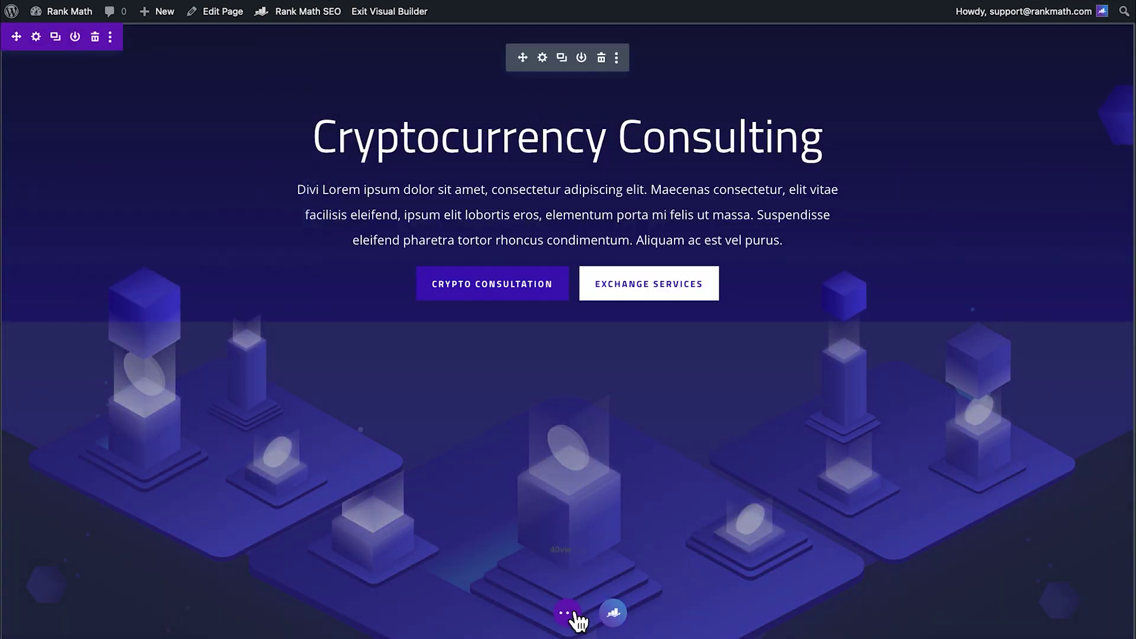
pyautogui.click(575, 619)
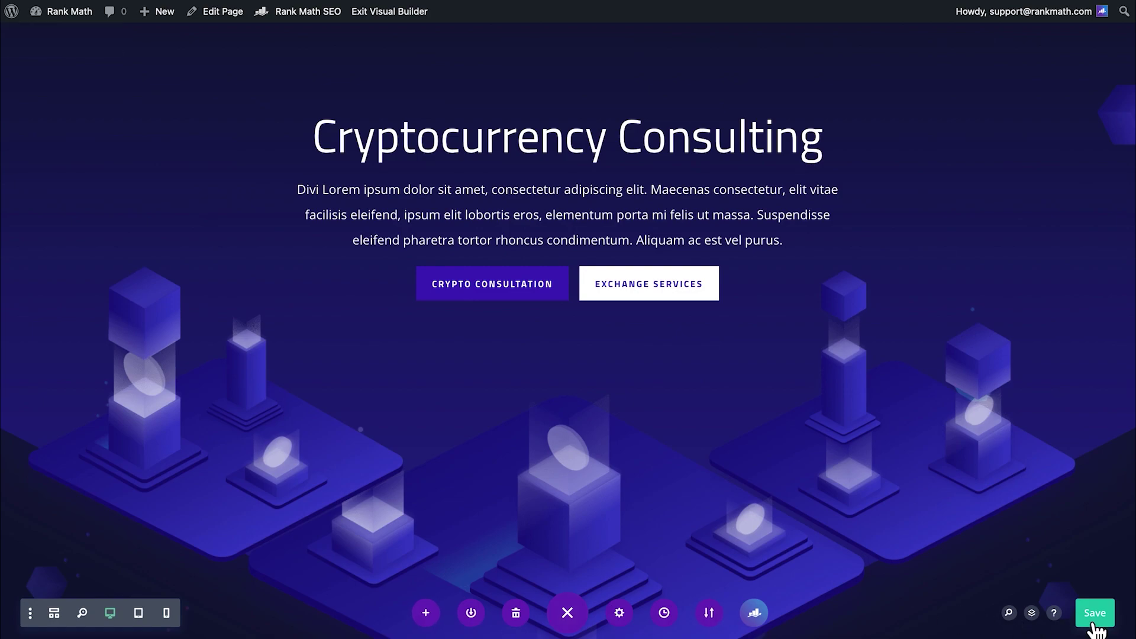
pyautogui.scroll(-3, 213, 304)
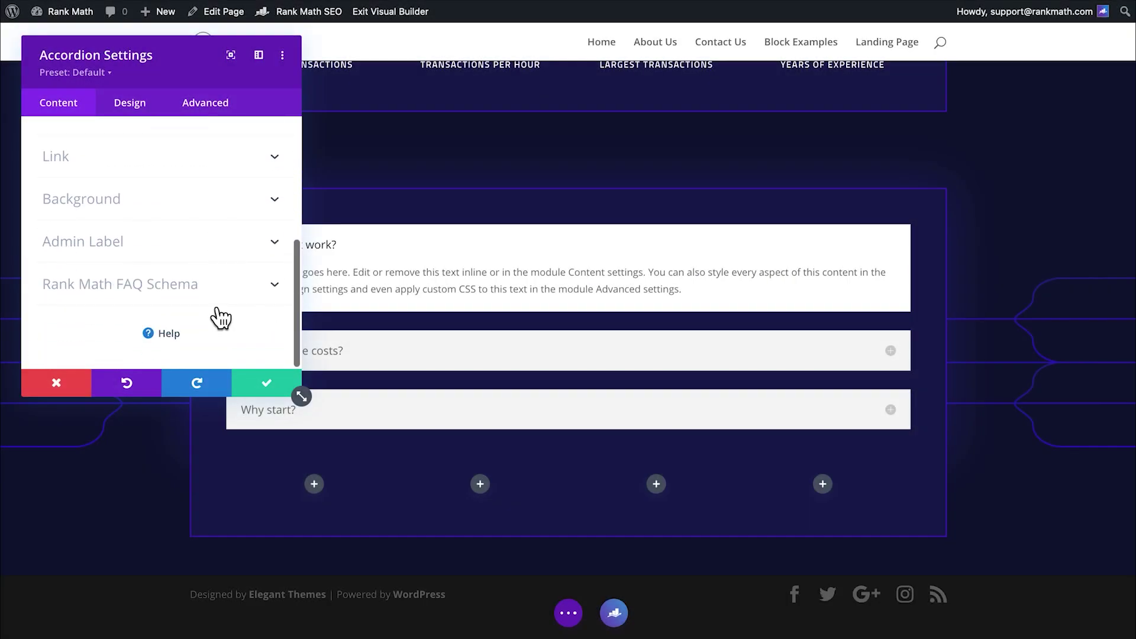
# Expand the Accordion's Rank Math FAQ Schema section and switch Add FAQ Schema Markup on.
pyautogui.click(221, 287)
pyautogui.click(87, 280)
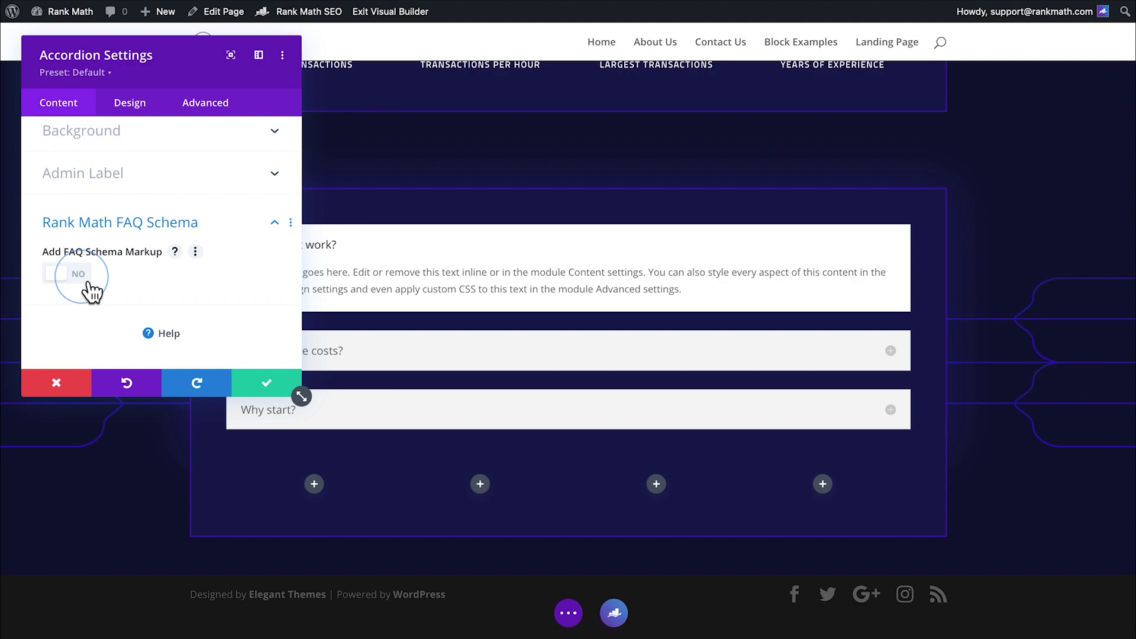